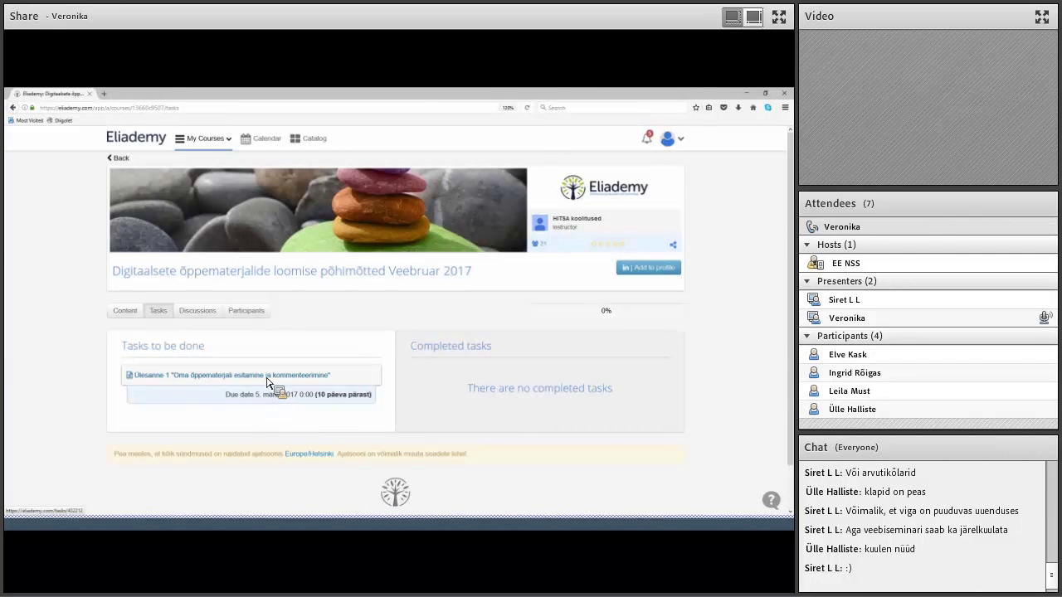
Step: Open the course discussions, view the general forum "Üldine foorum", and return to the list of all forums
left_click(206, 315)
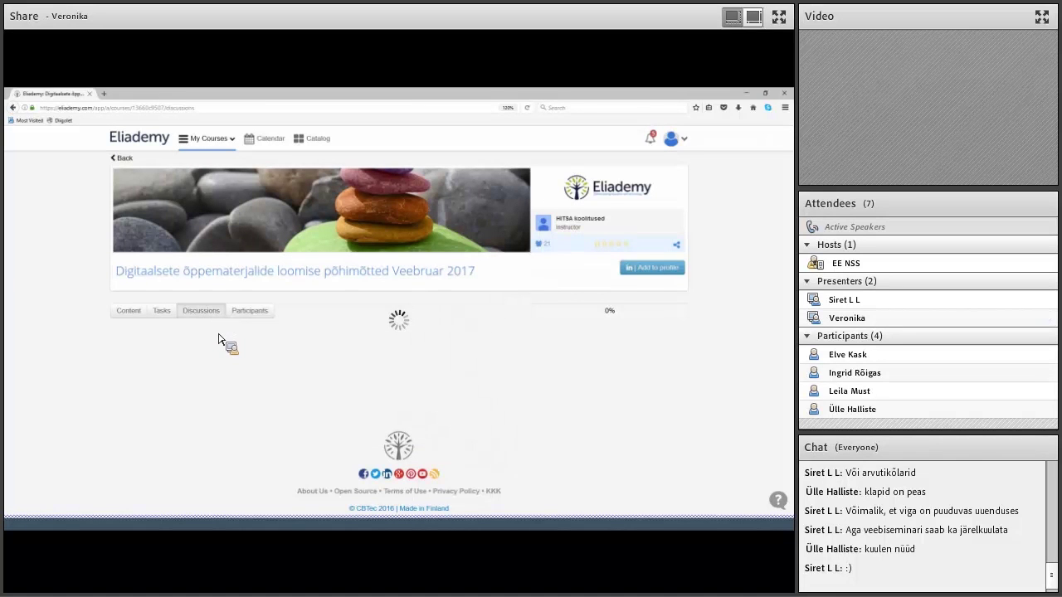
scroll(178, 404, "down", 3)
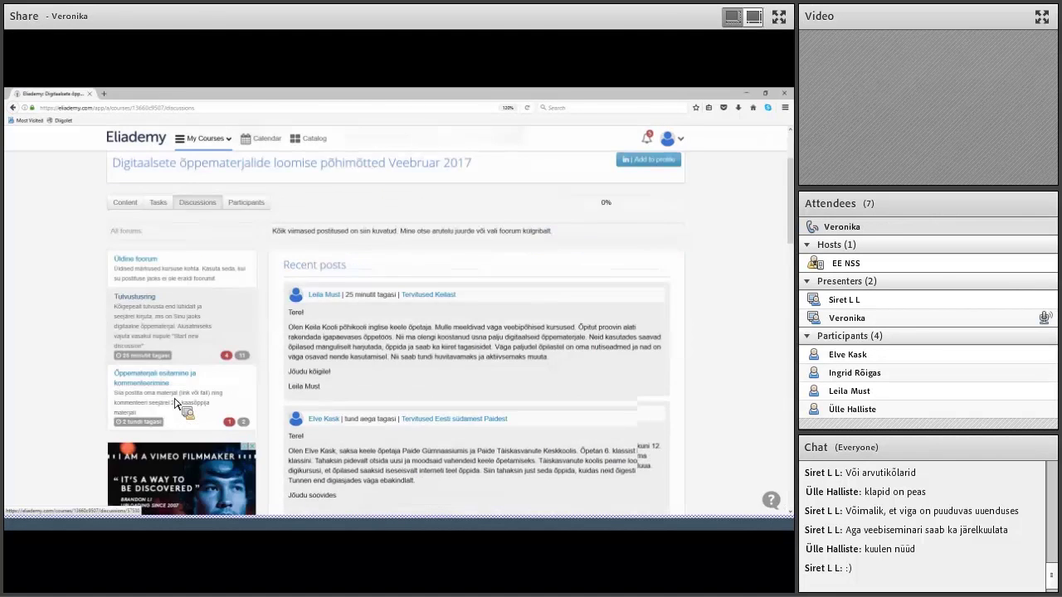
left_click(189, 267)
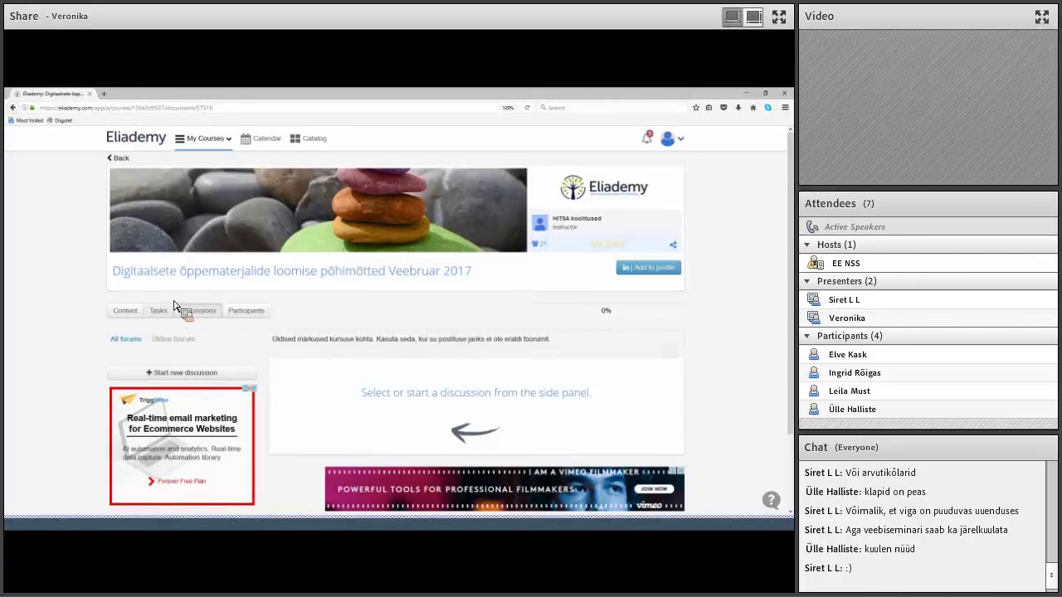
left_click(129, 340)
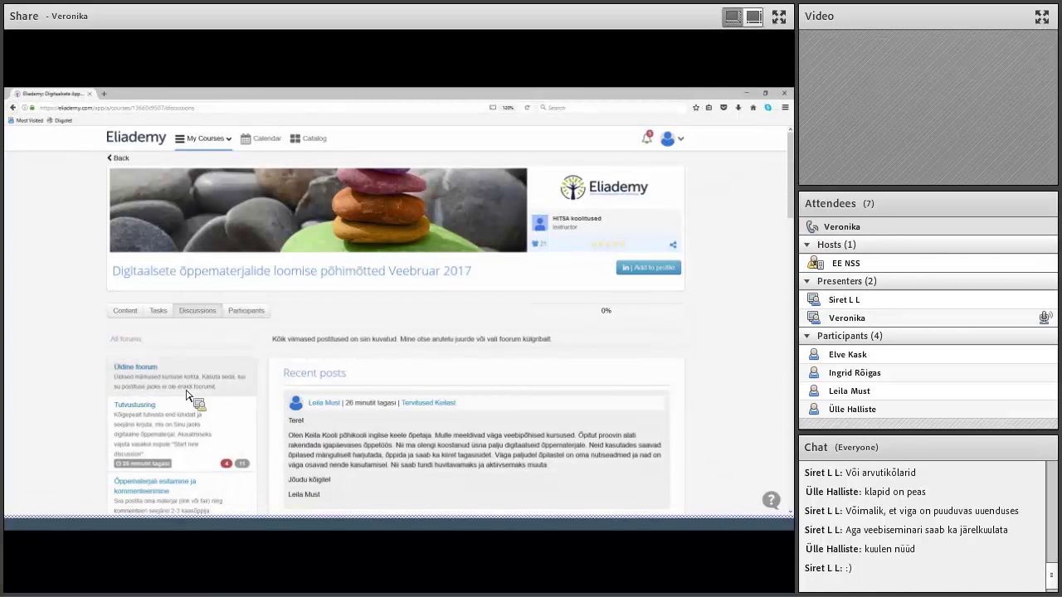
Step: Look through the discussion list of the introductions forum "Tutvustusring" and return to all forums
left_click(166, 438)
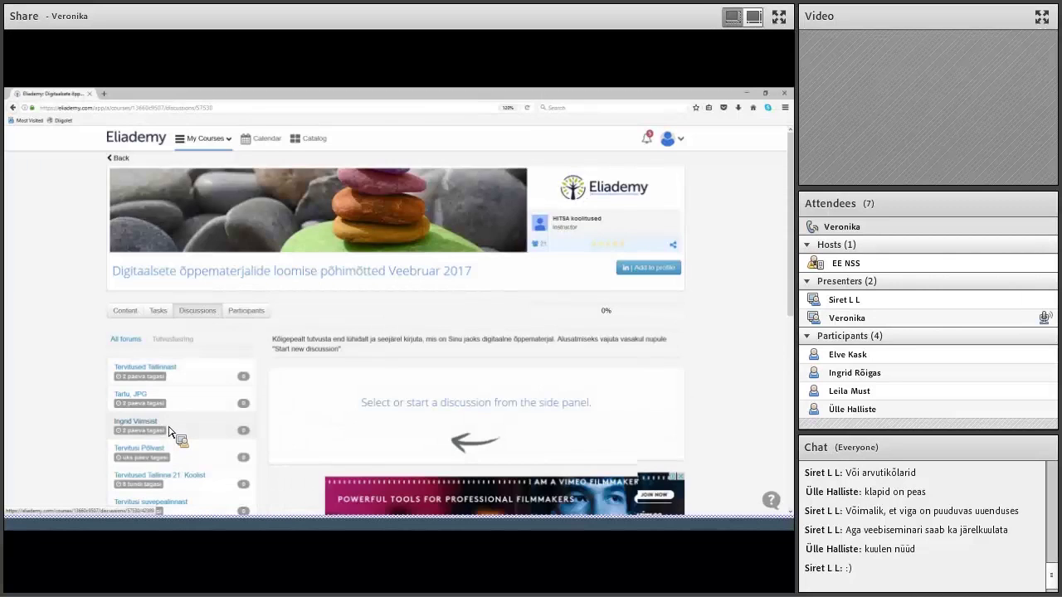
scroll(167, 434, "down", 3)
scroll(167, 433, "down", 3)
scroll(167, 433, "up", 3)
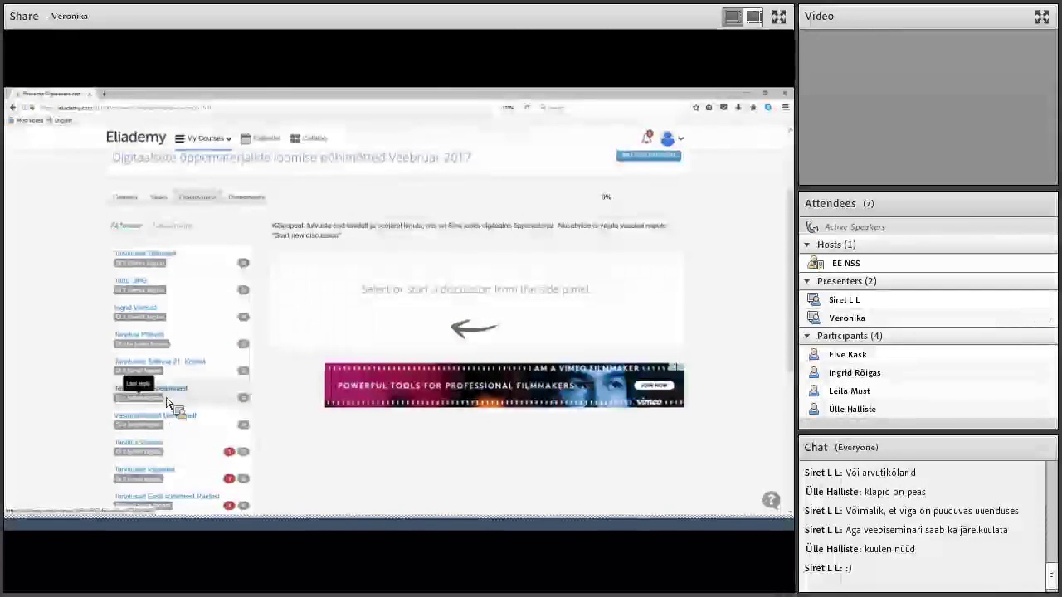
scroll(169, 404, "down", 3)
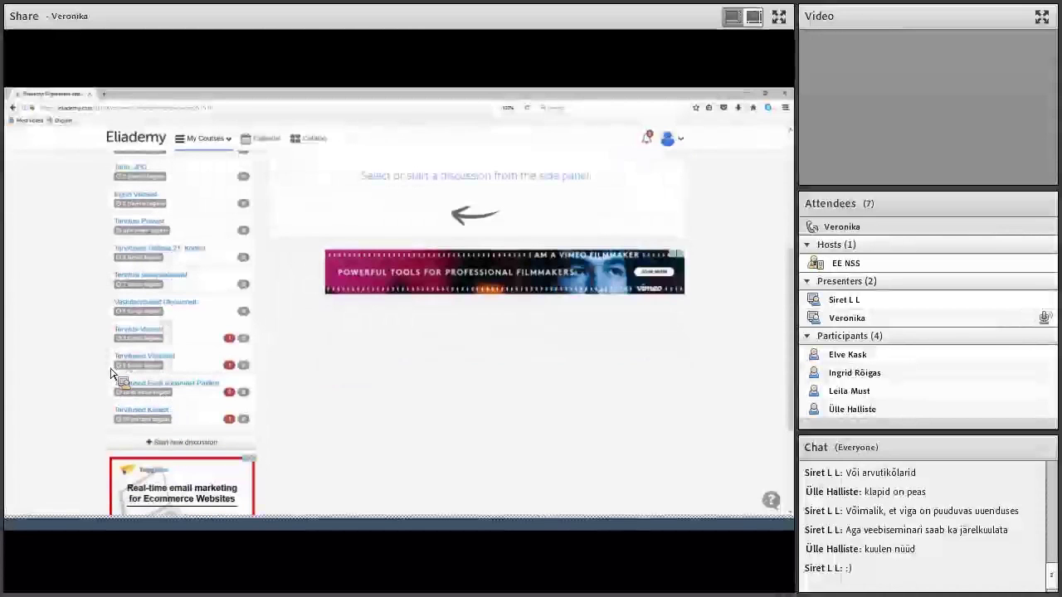
scroll(350, 432, "down", 2)
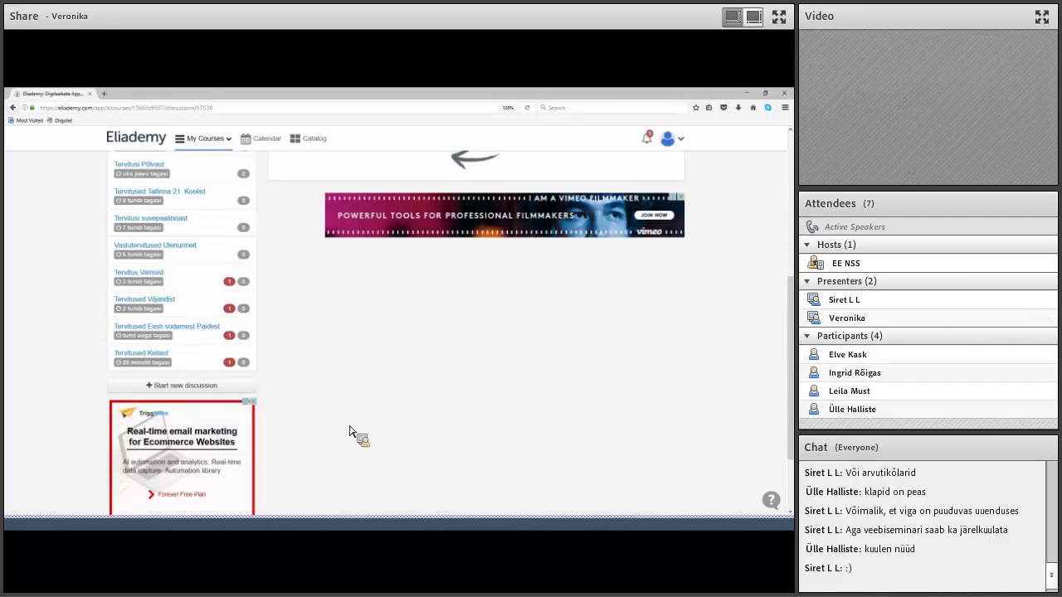
scroll(350, 432, "up", 4)
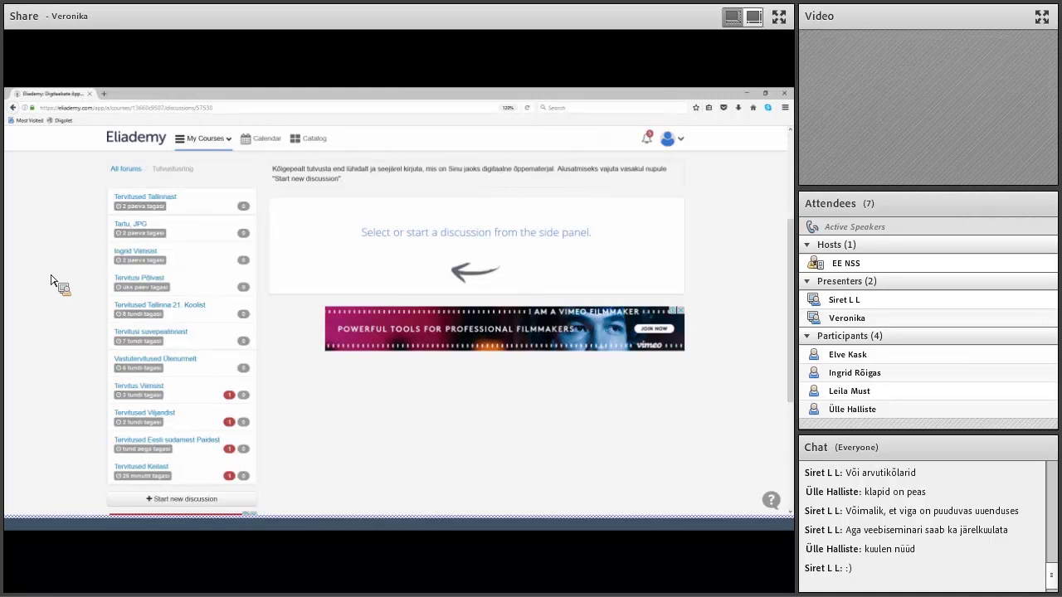
scroll(80, 358, "up", 2)
scroll(83, 358, "up", 3)
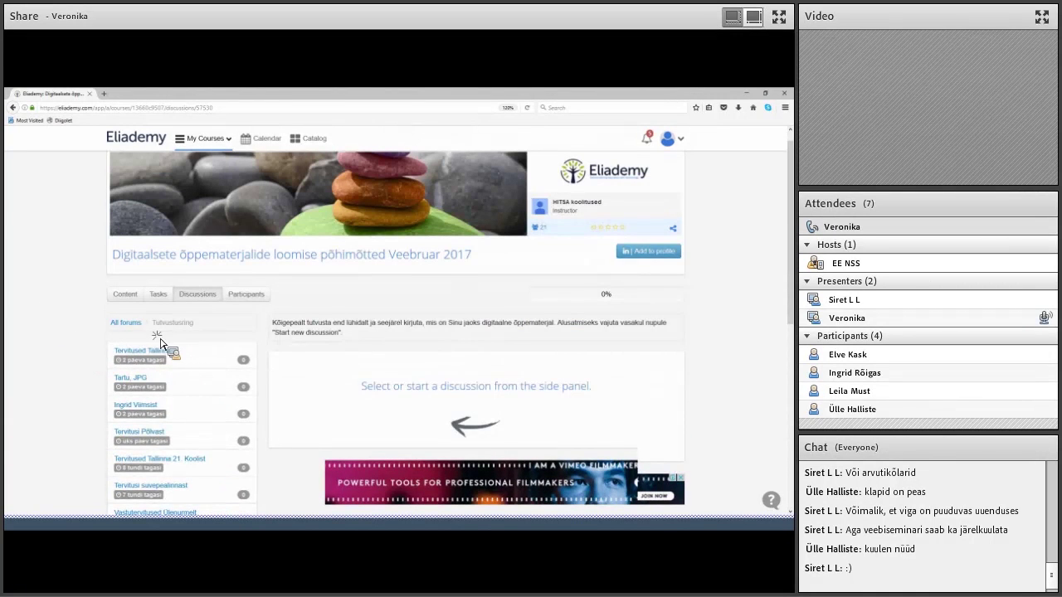
left_click(126, 340)
Step: Open the forum "Õppematerjali esitamine ja kommenteerimine" and read the post in its first discussion
scroll(137, 382, "down", 2)
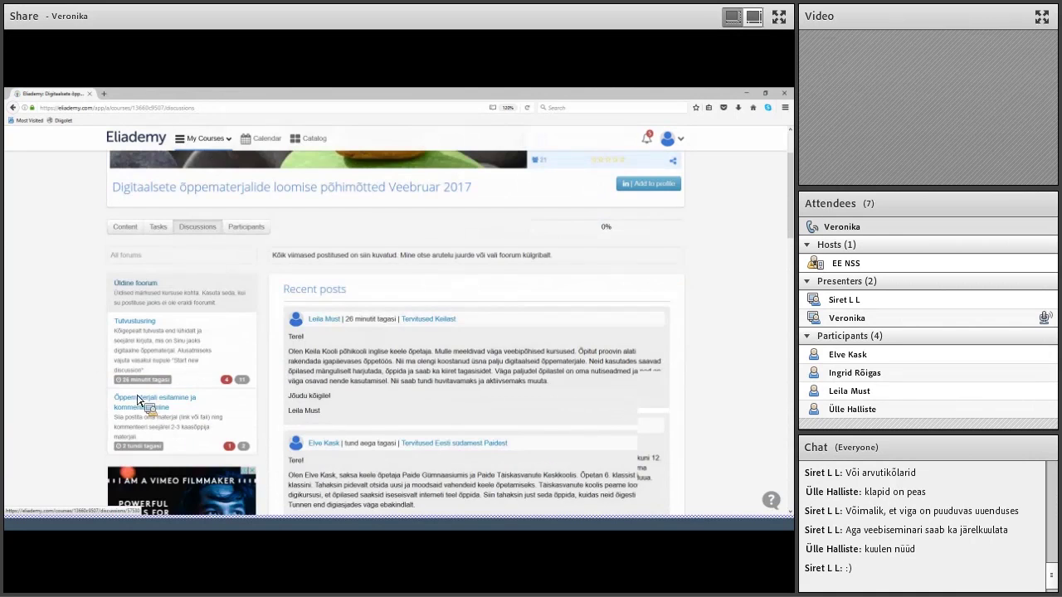
scroll(140, 390, "down", 1)
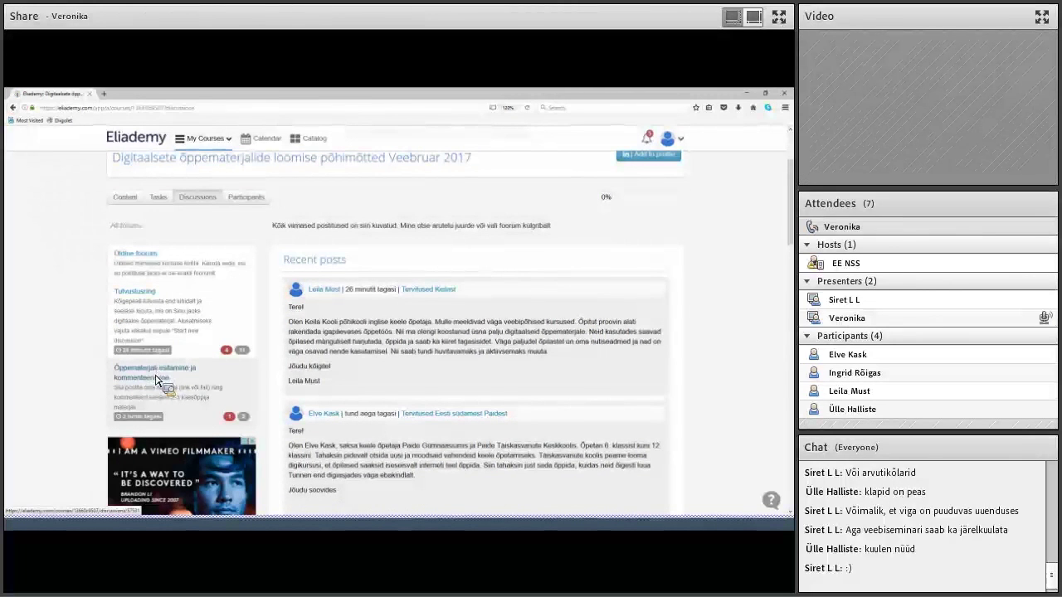
left_click(156, 379)
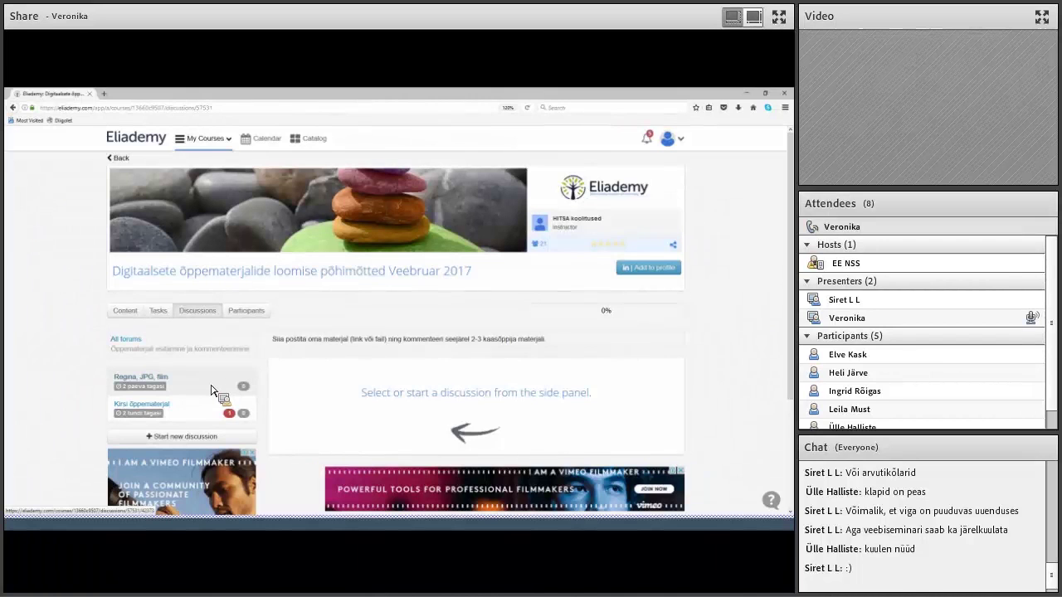
left_click(171, 388)
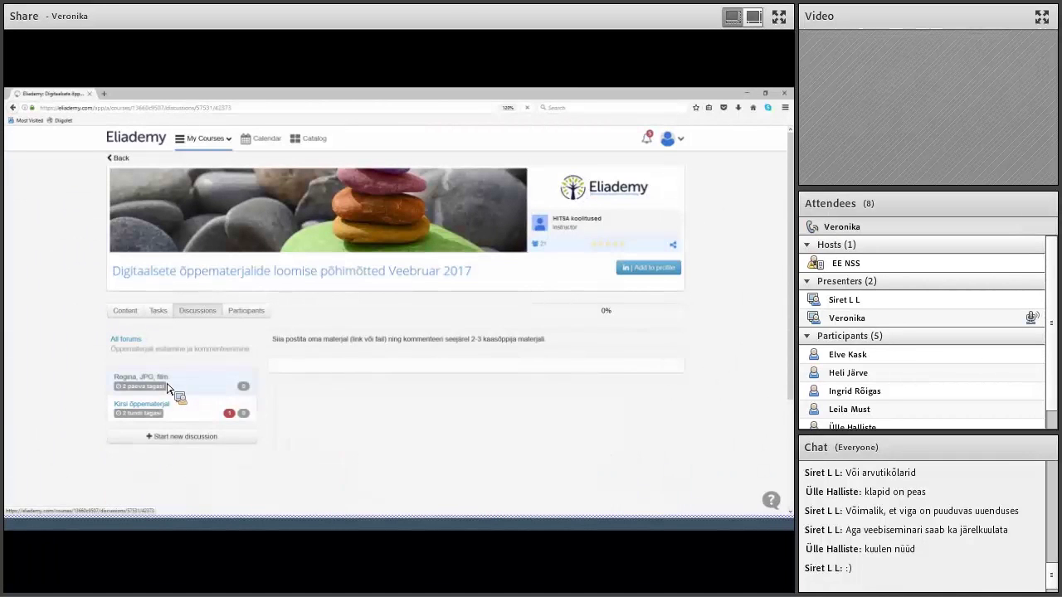
scroll(199, 382, "down", 2)
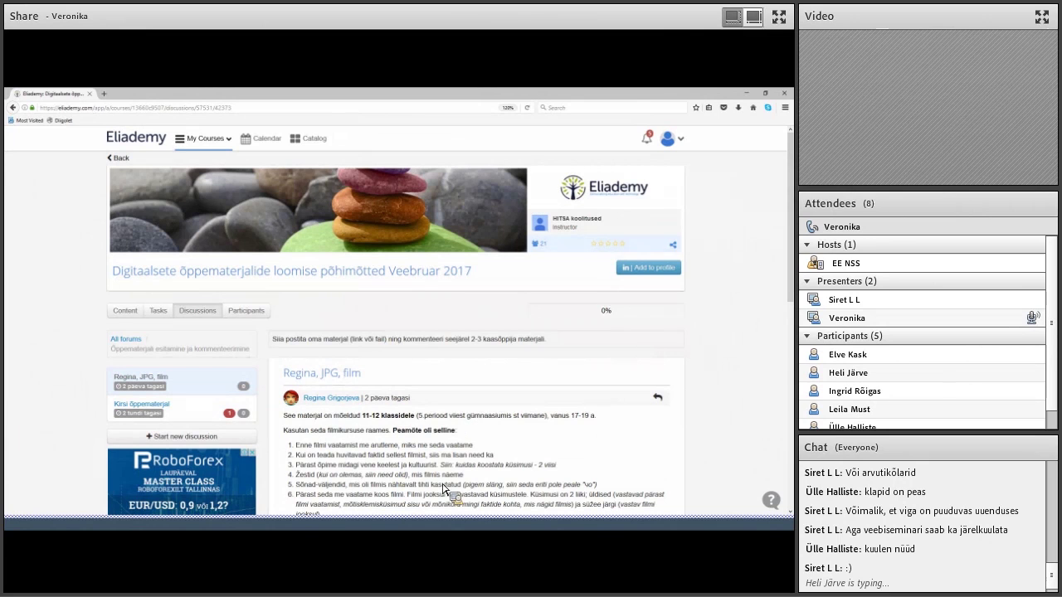
scroll(440, 494, "down", 3)
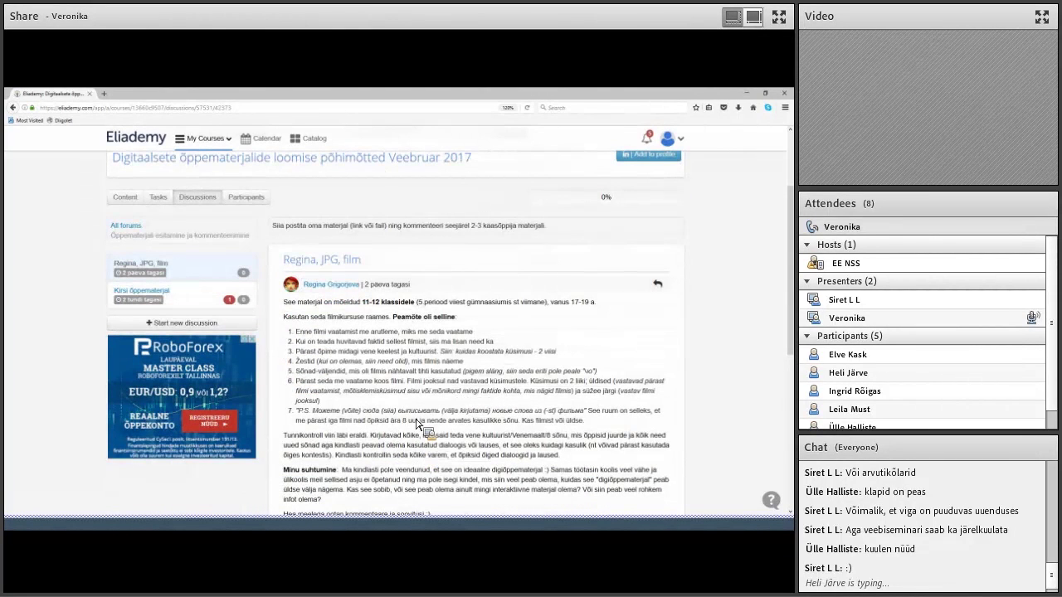
scroll(419, 431, "up", 3)
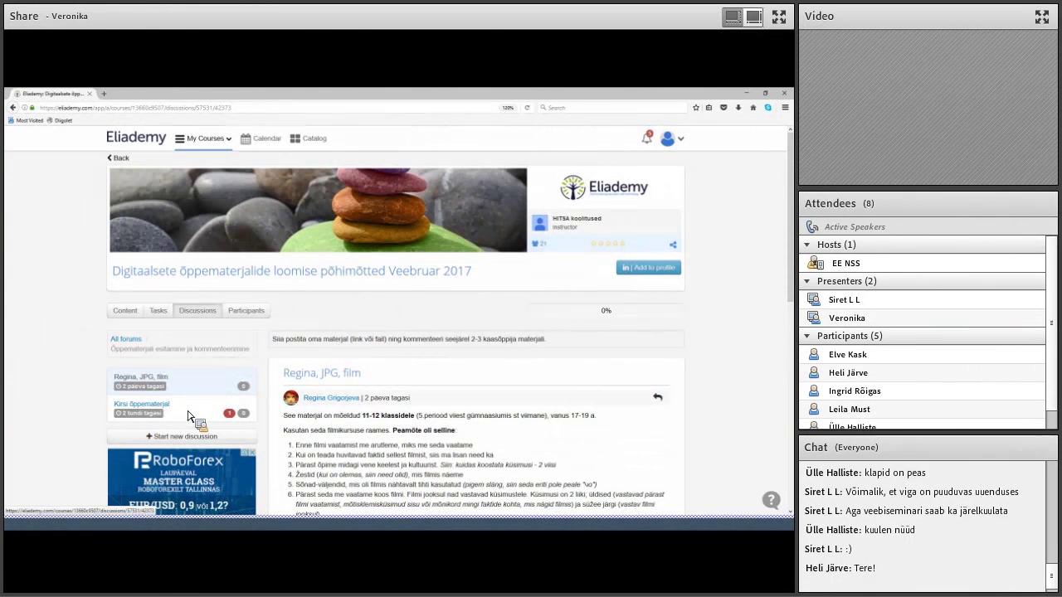
Step: Look through the course's full participants list and return to the course content overview
left_click(263, 314)
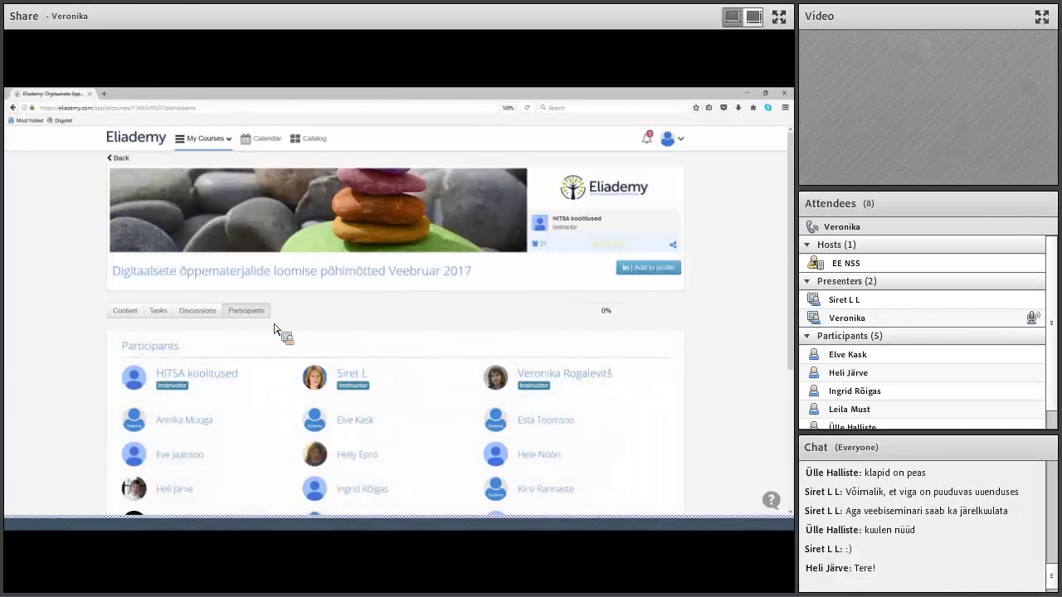
scroll(469, 382, "down", 3)
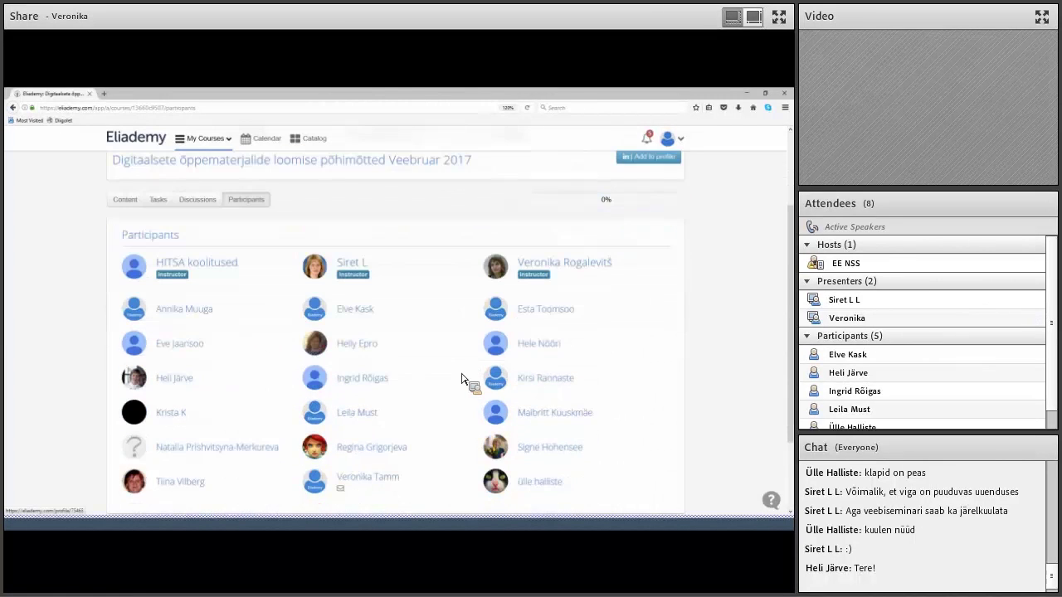
scroll(463, 379, "down", 3)
scroll(462, 379, "up", 2)
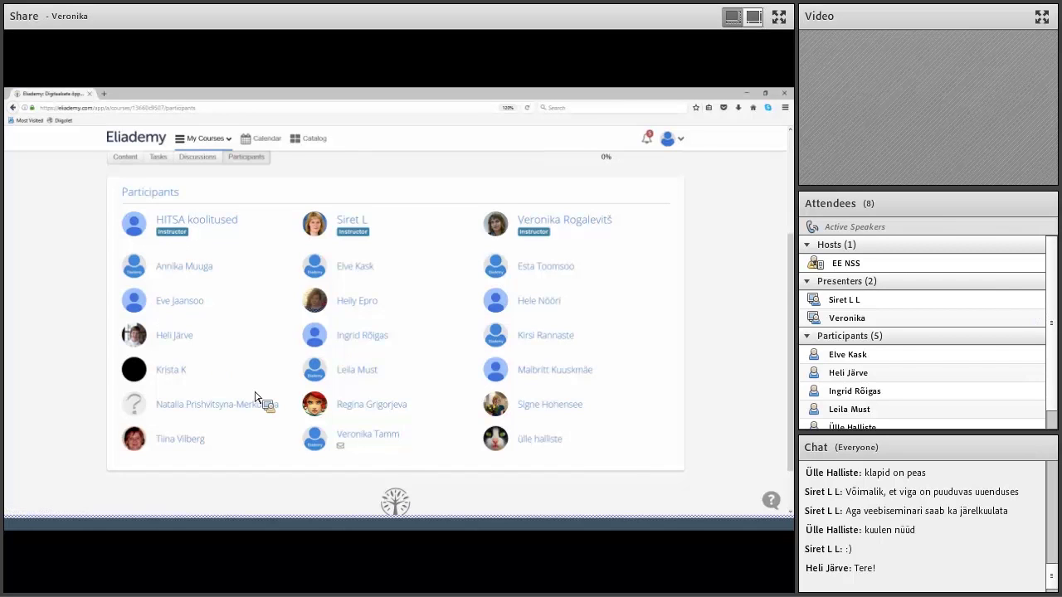
scroll(255, 398, "up", 3)
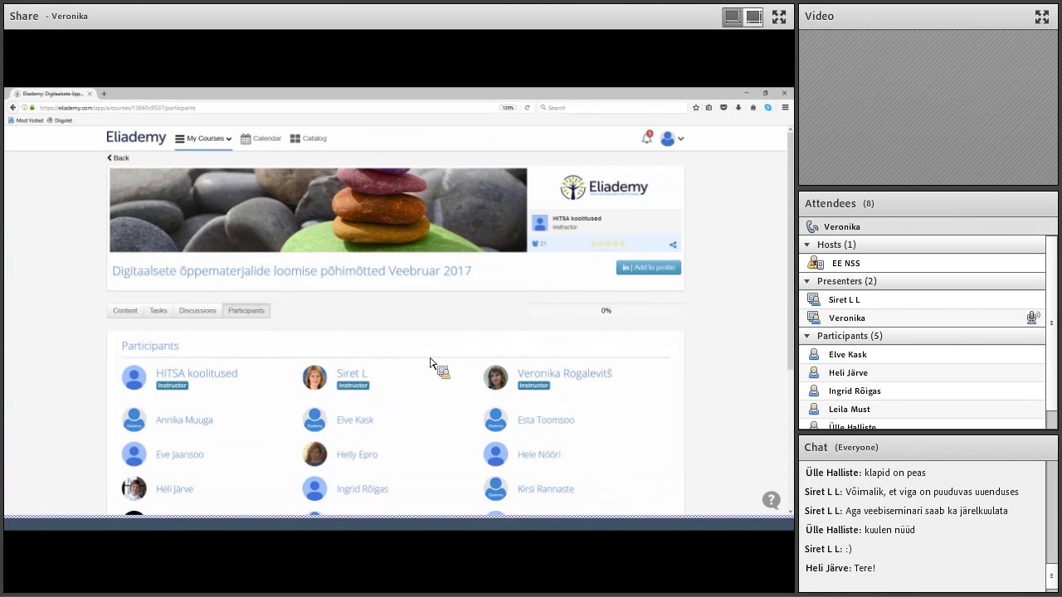
left_click(125, 311)
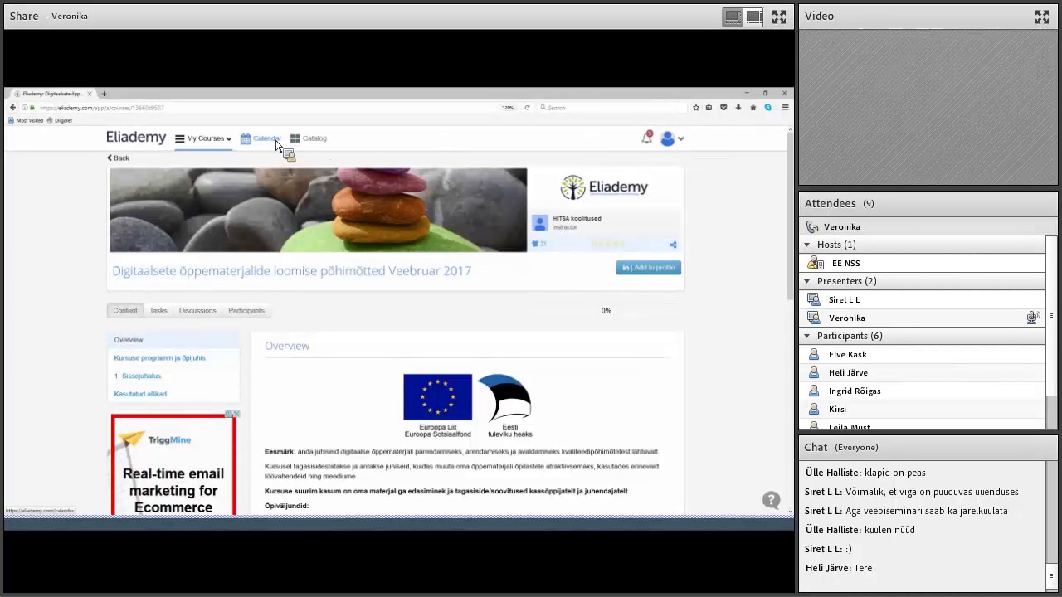
Step: View the calendar with its upcoming task events and go back to the course page
left_click(278, 143)
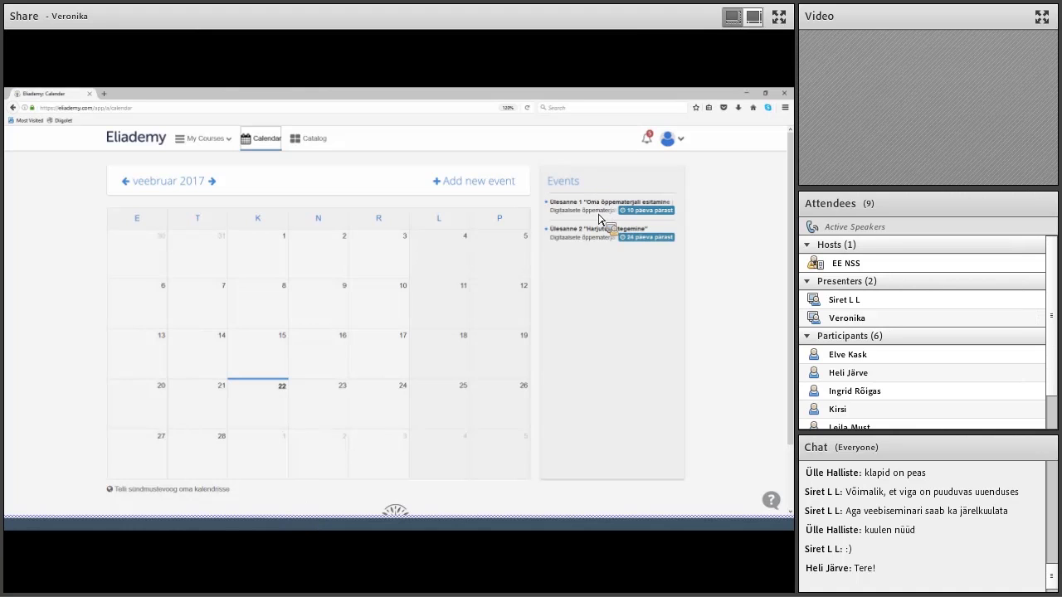
scroll(218, 423, "down", 2)
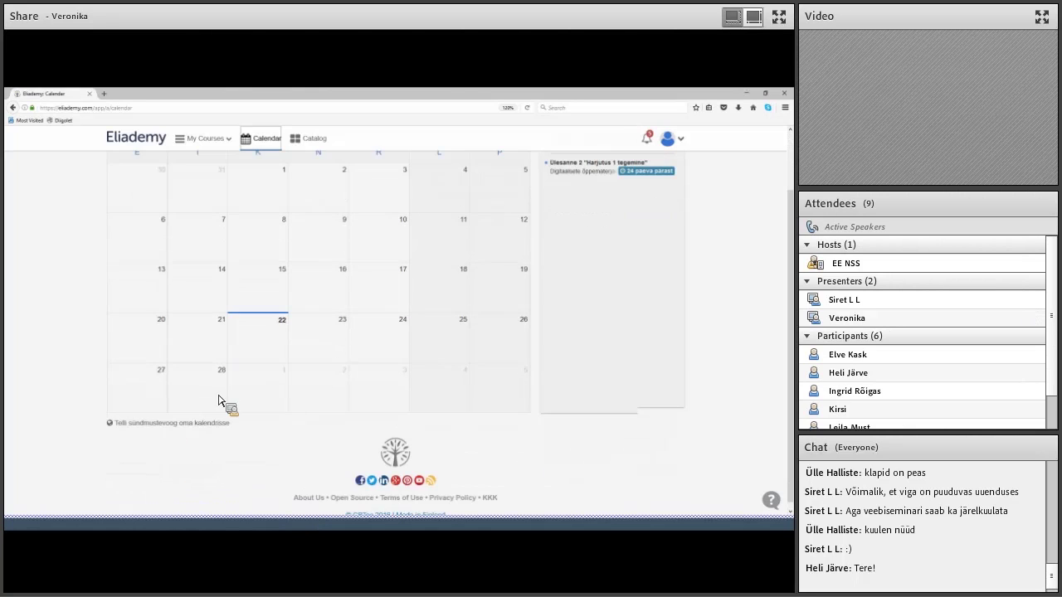
scroll(232, 373, "up", 2)
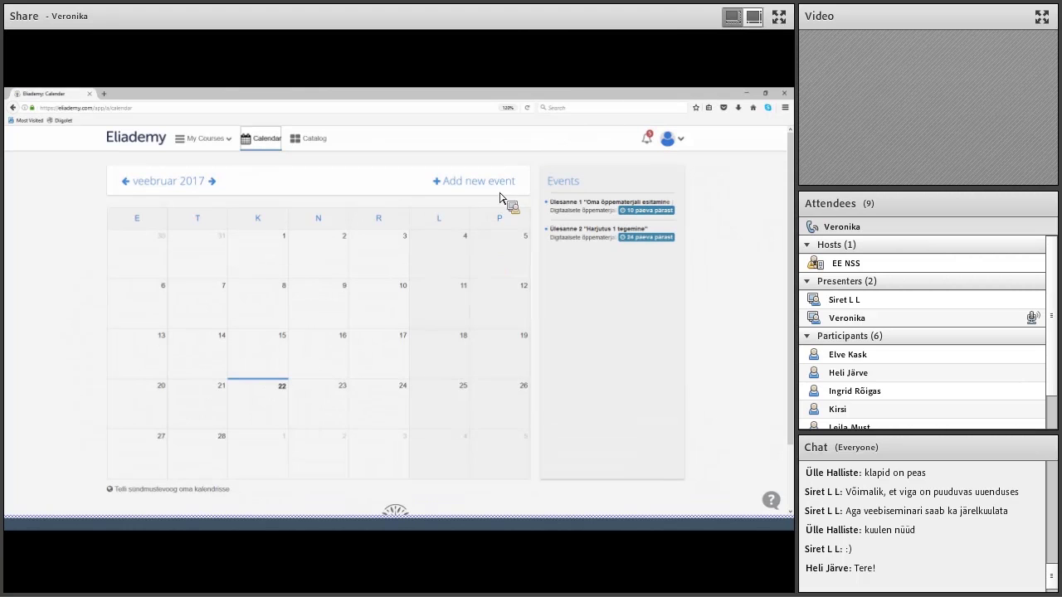
left_click(12, 108)
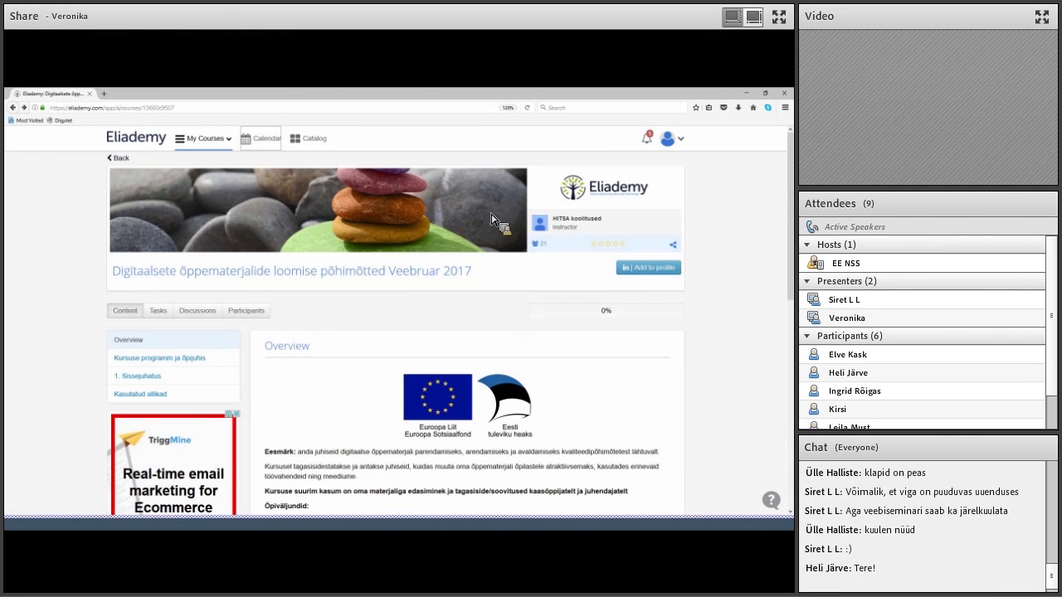
Step: Review the latest course notifications and mark them all as read
left_click(653, 140)
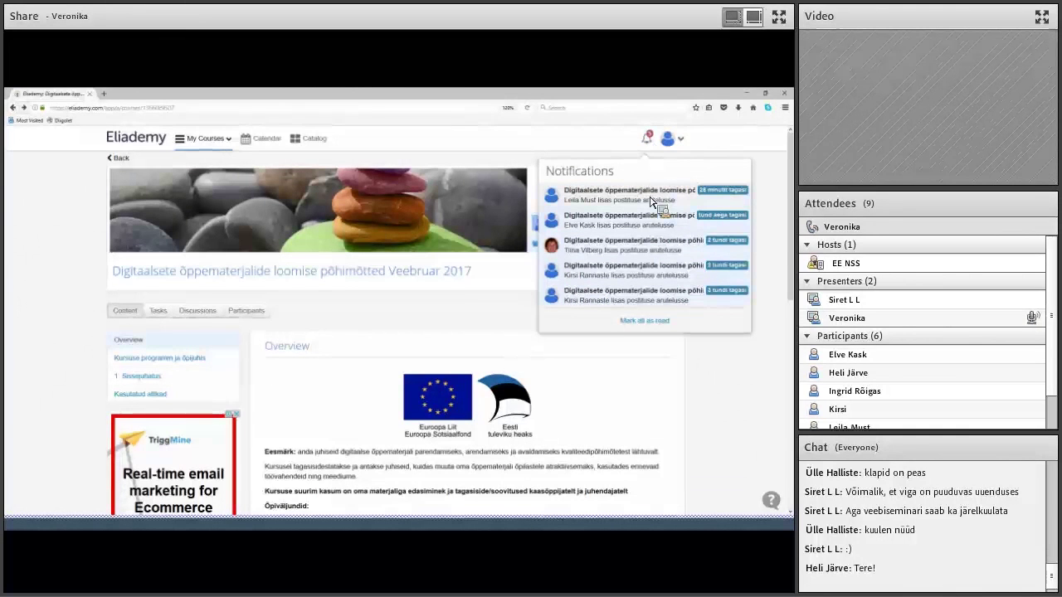
scroll(661, 238, "down", 2)
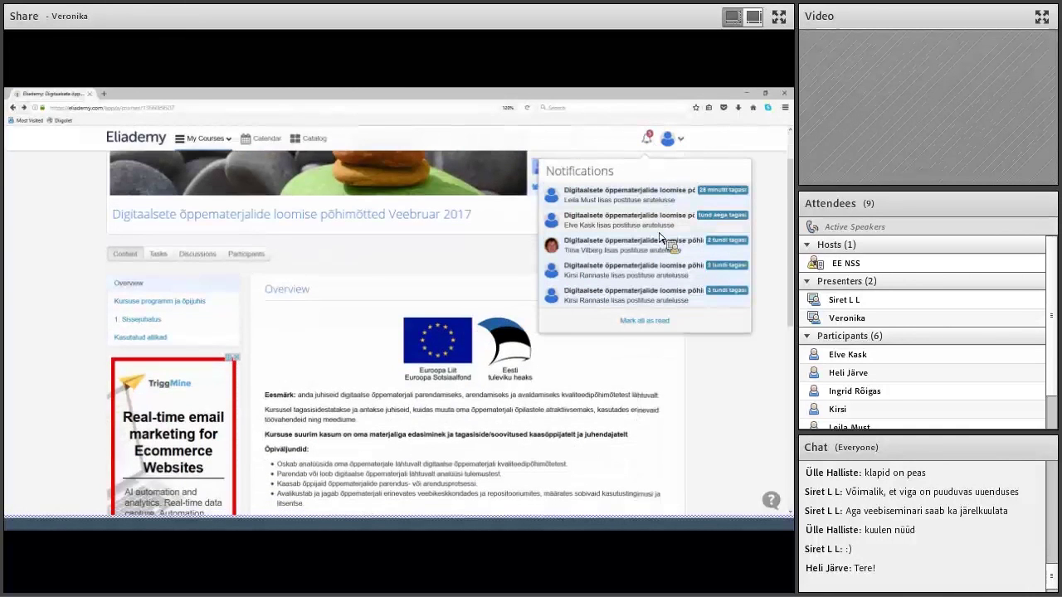
scroll(661, 238, "up", 2)
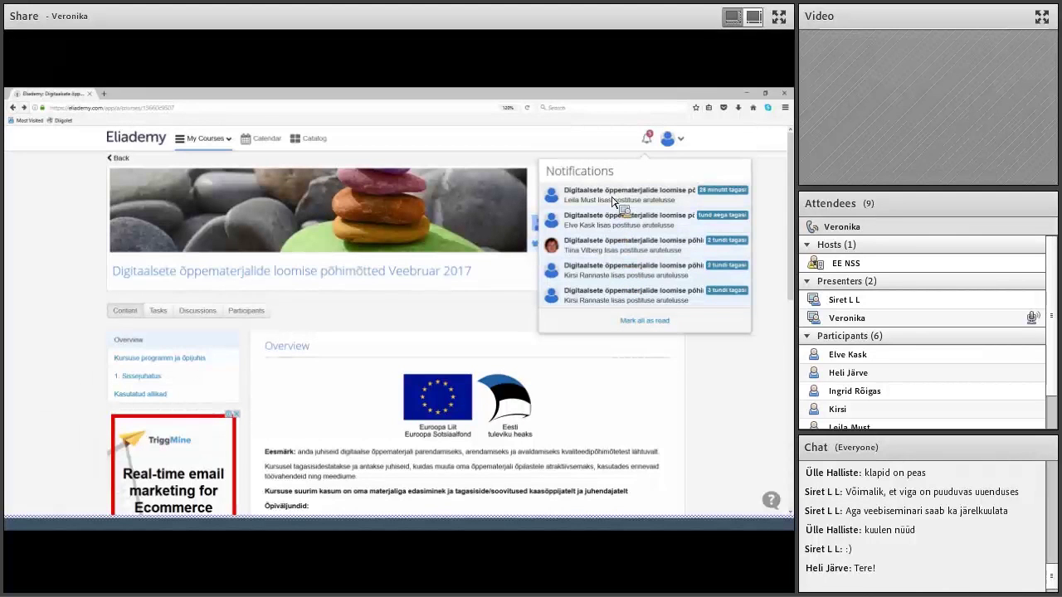
left_click(651, 329)
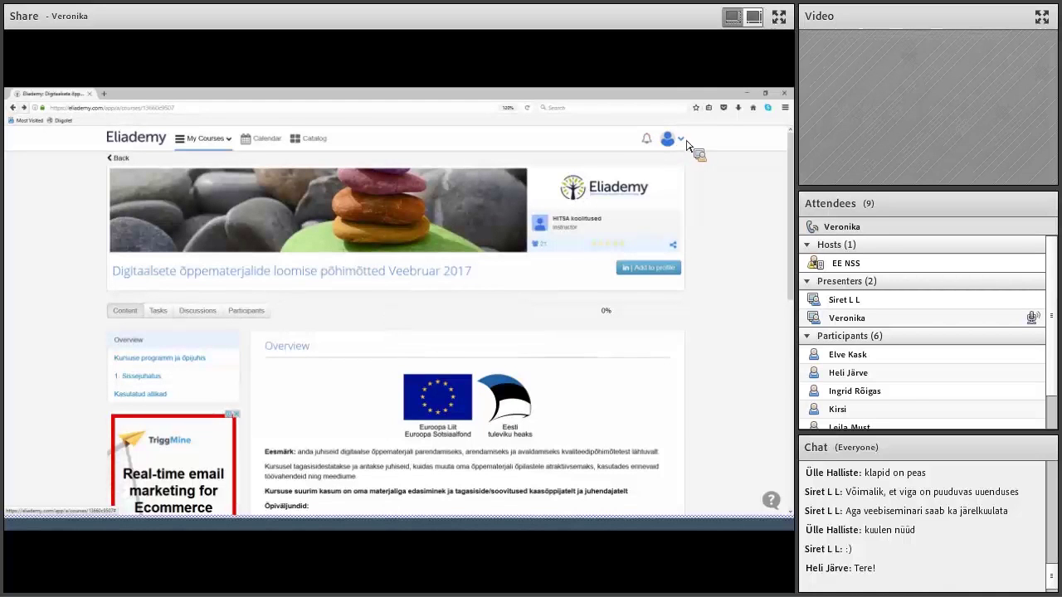
Step: Examine the account settings, including language, timezone and e-mail notification options, and return to the course page
left_click(686, 143)
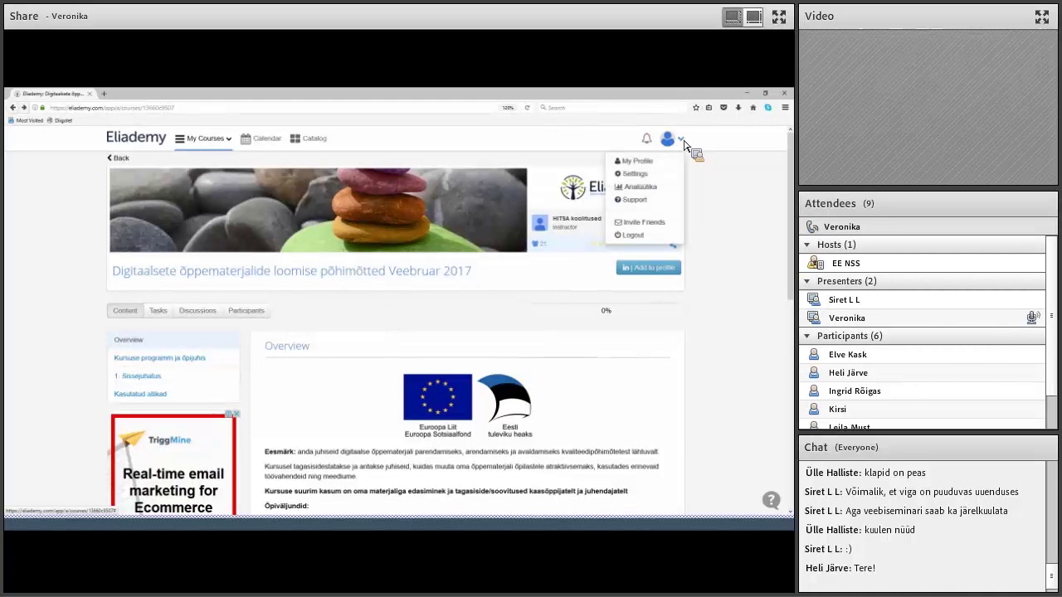
left_click(644, 179)
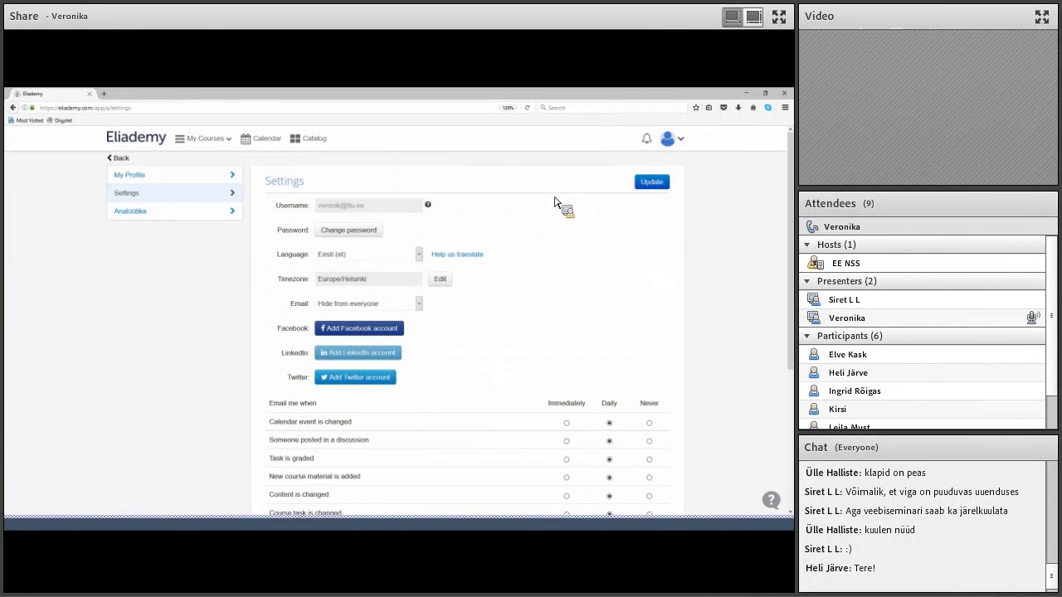
scroll(516, 265, "down", 4)
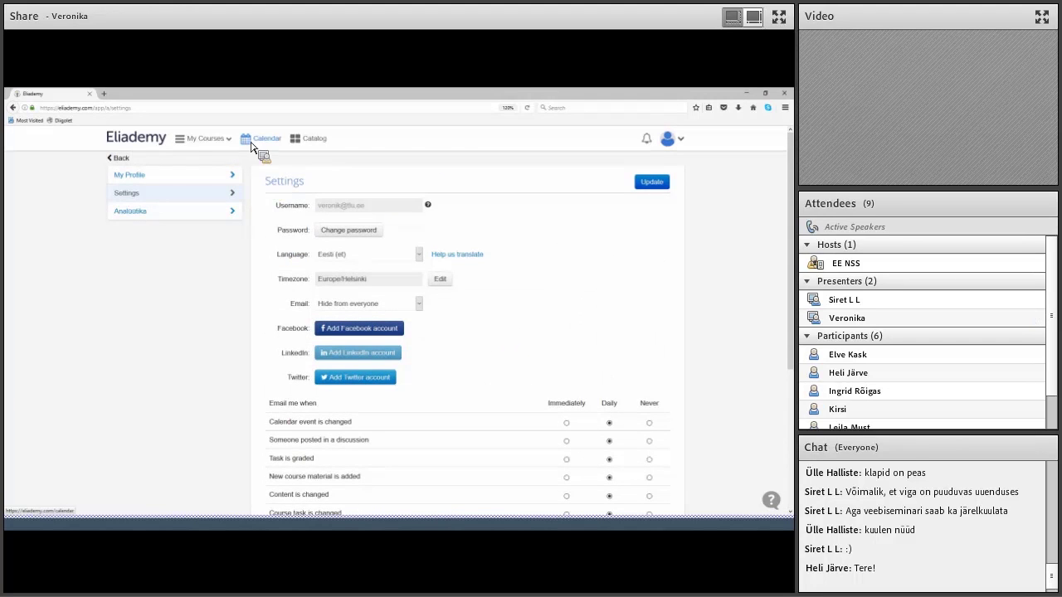
left_click(121, 158)
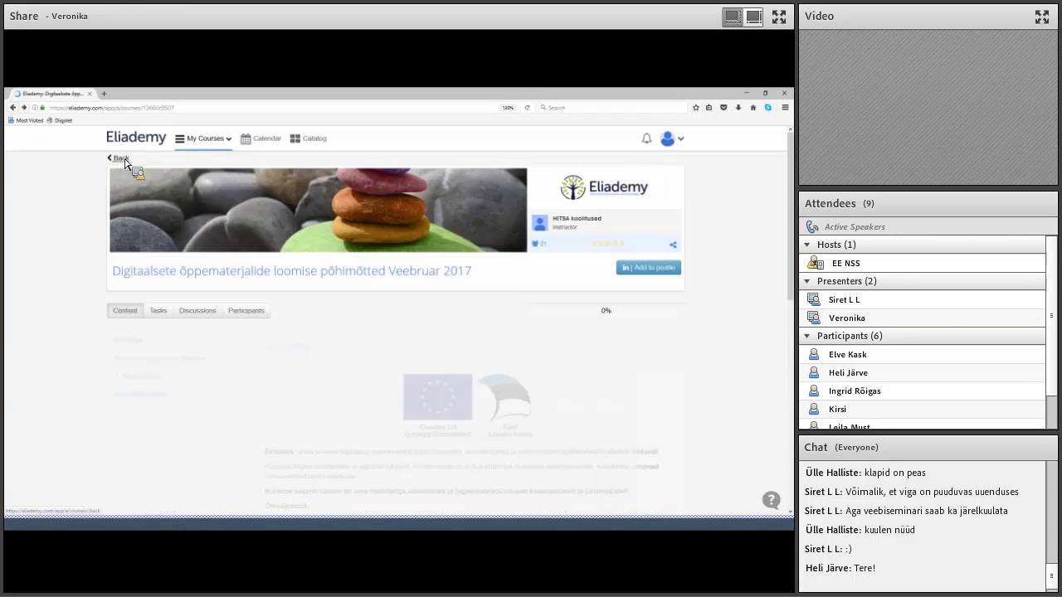
Step: Examine the account's course analytics page with its available report types and course filter, and return to the course page
left_click(683, 144)
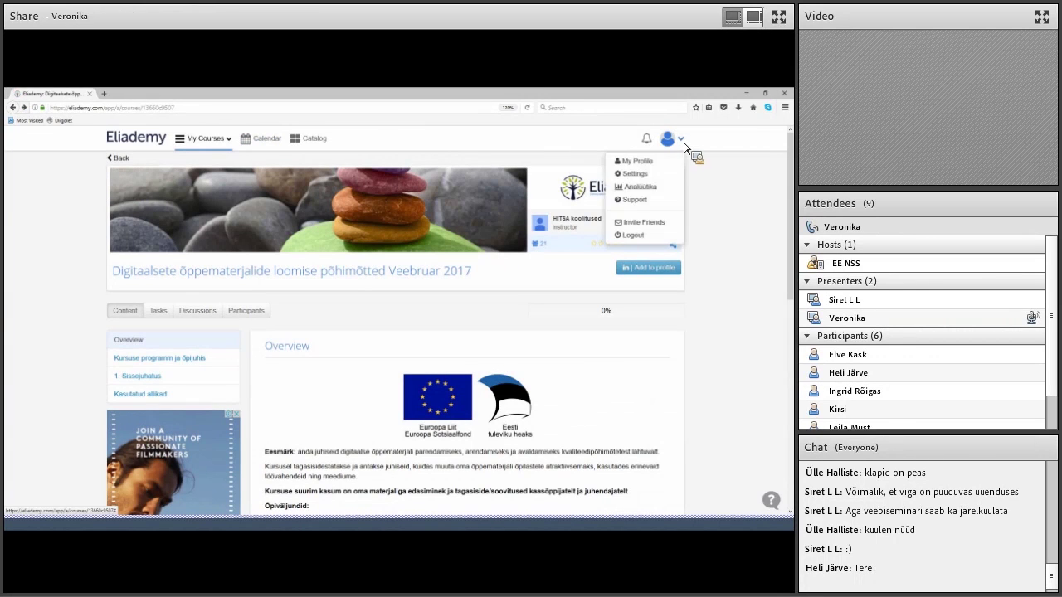
left_click(649, 188)
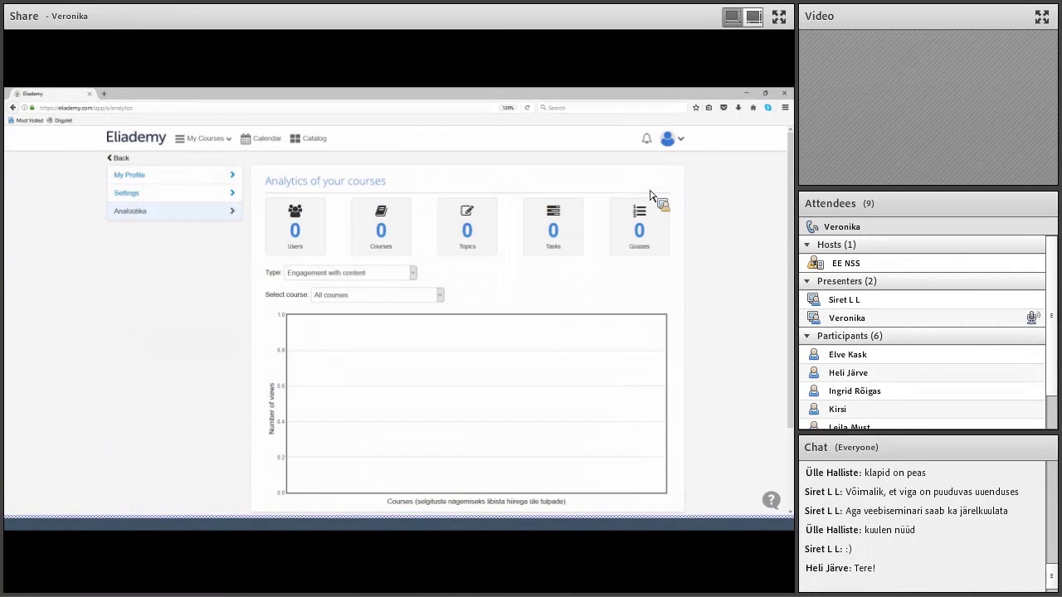
left_click(383, 274)
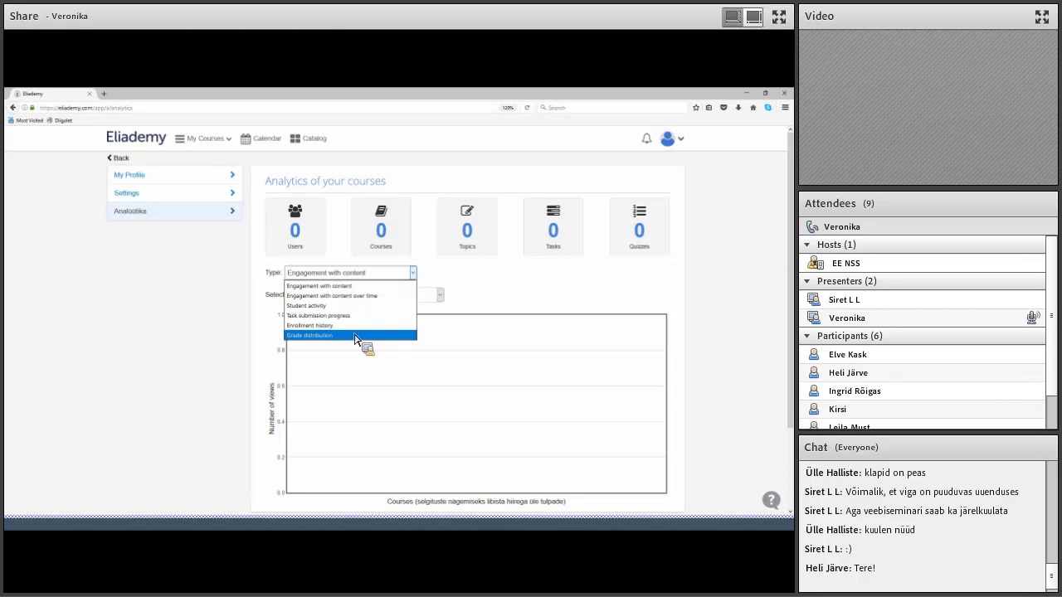
left_click(405, 285)
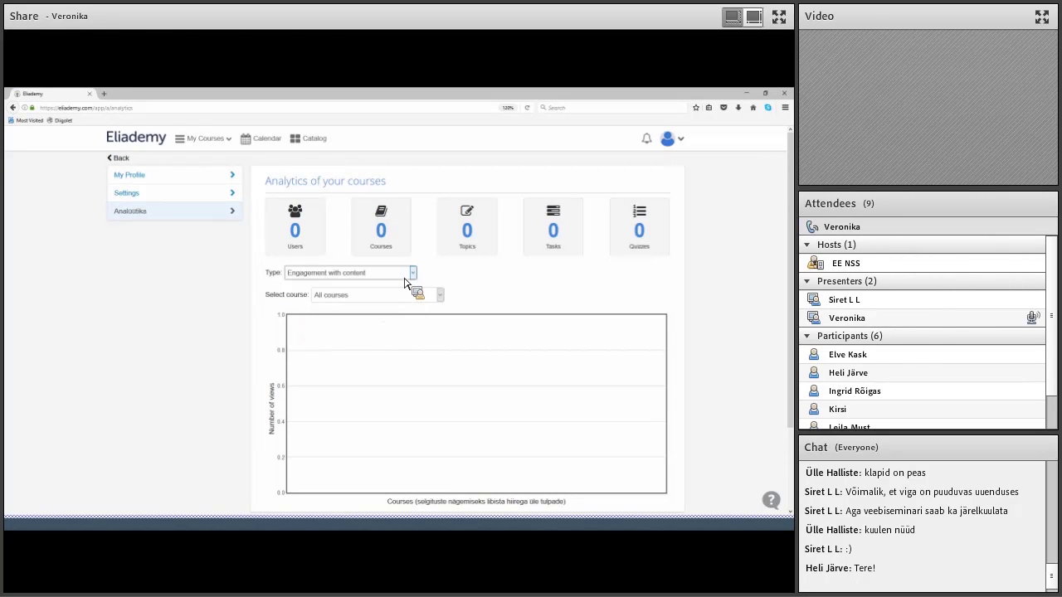
left_click(407, 294)
left_click(404, 304)
left_click(392, 279)
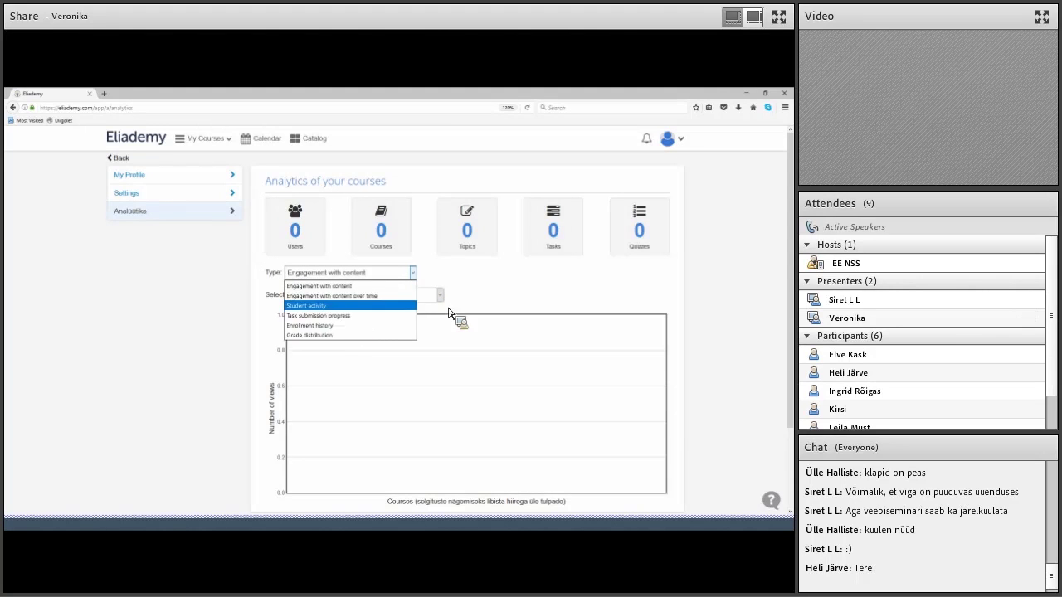
left_click(533, 298)
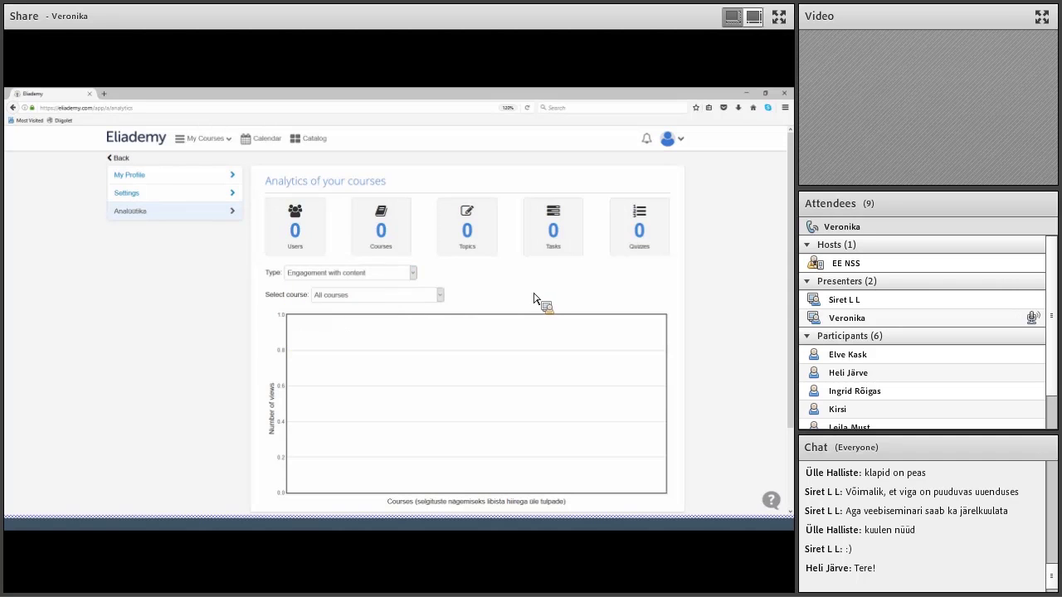
left_click(121, 158)
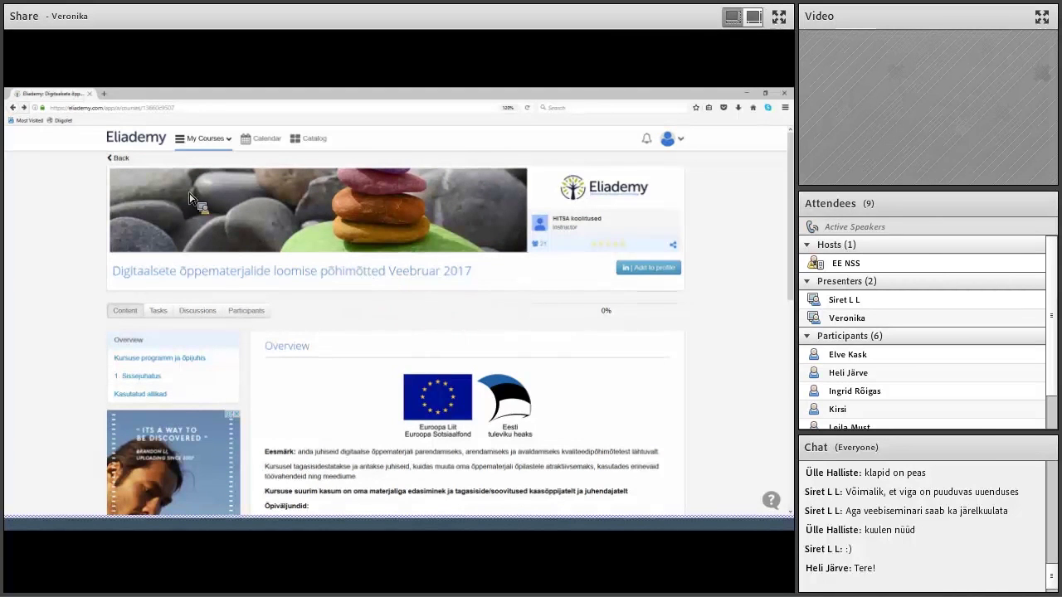
Step: Log out of the current account and log back in to Eliademy through Facebook
scroll(501, 254, "down", 6)
scroll(501, 254, "up", 6)
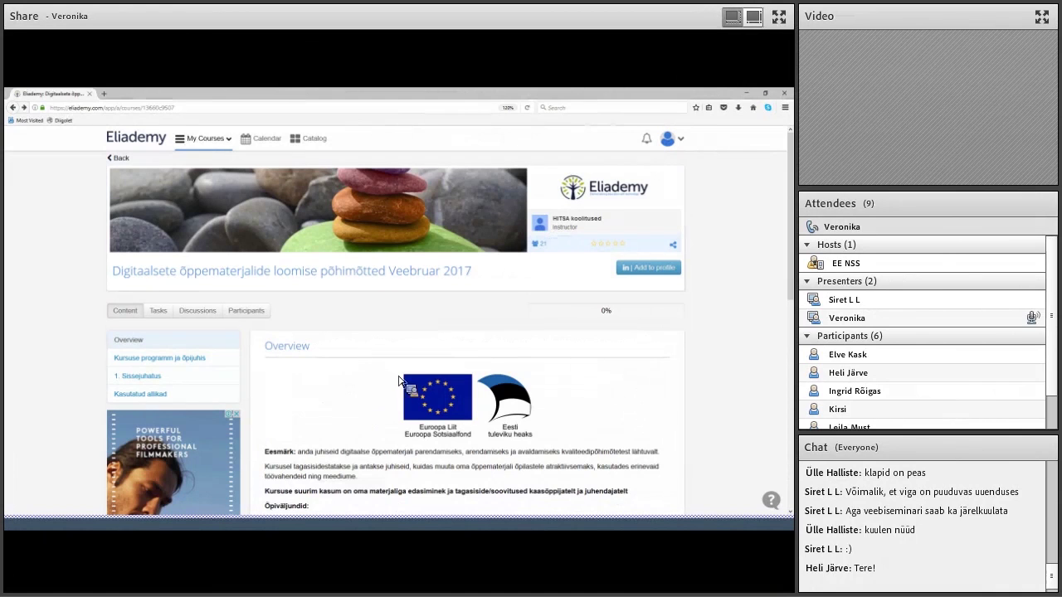
left_click(674, 141)
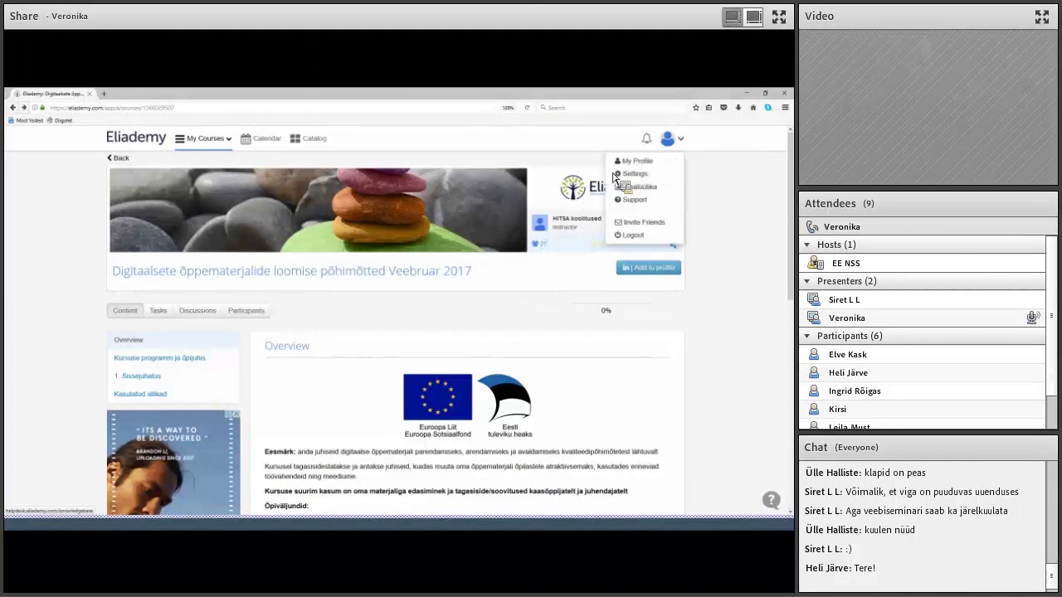
left_click(632, 244)
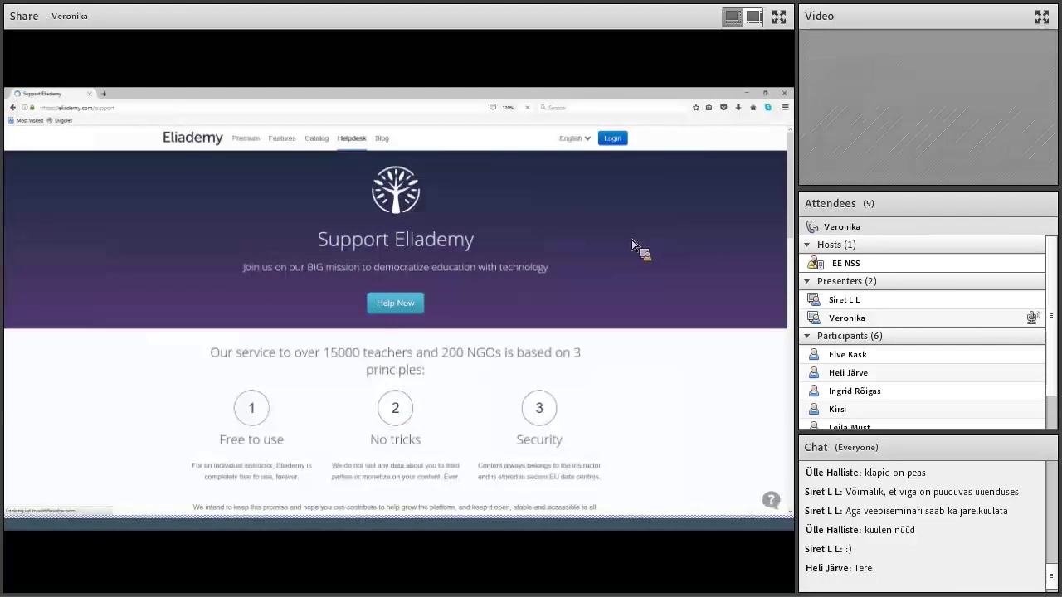
left_click(611, 143)
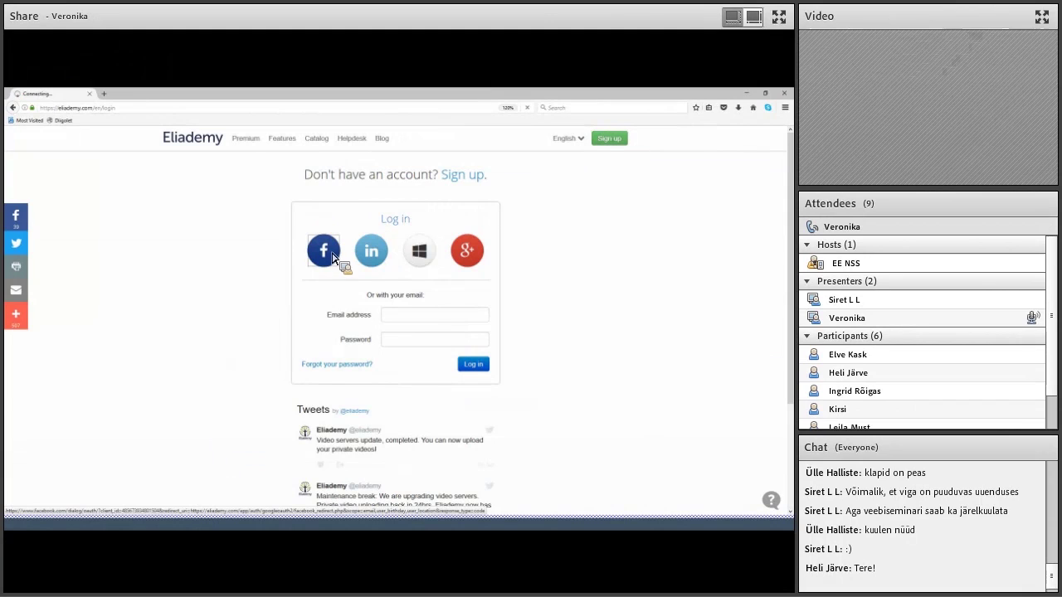
left_click(335, 258)
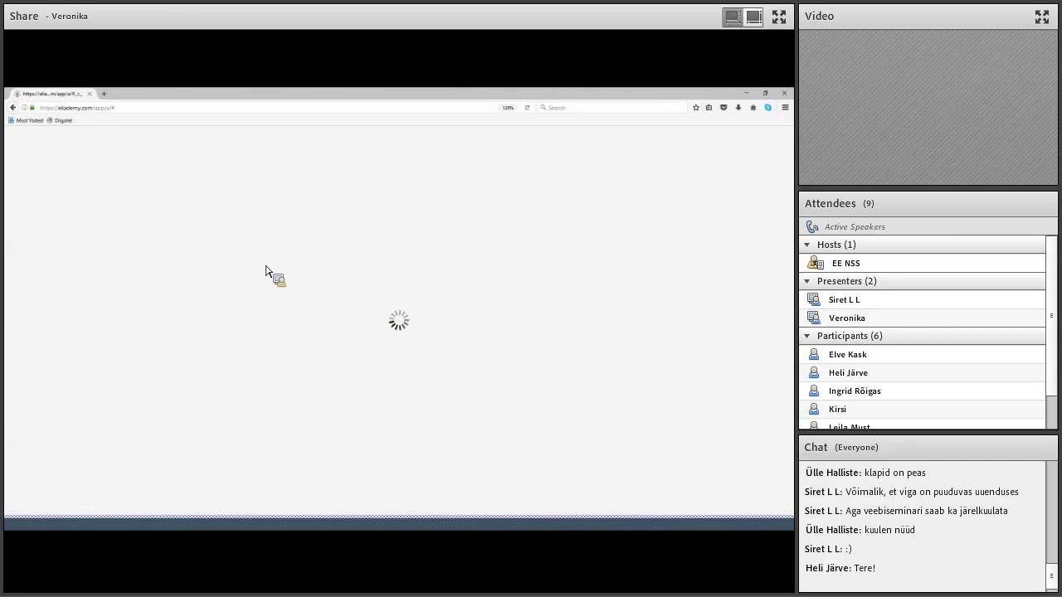
Step: Open the course "Digitaalsete õppematerjalide loomise põhimõtted Veebruar 2017" from the list of courses being taught
left_click(197, 178)
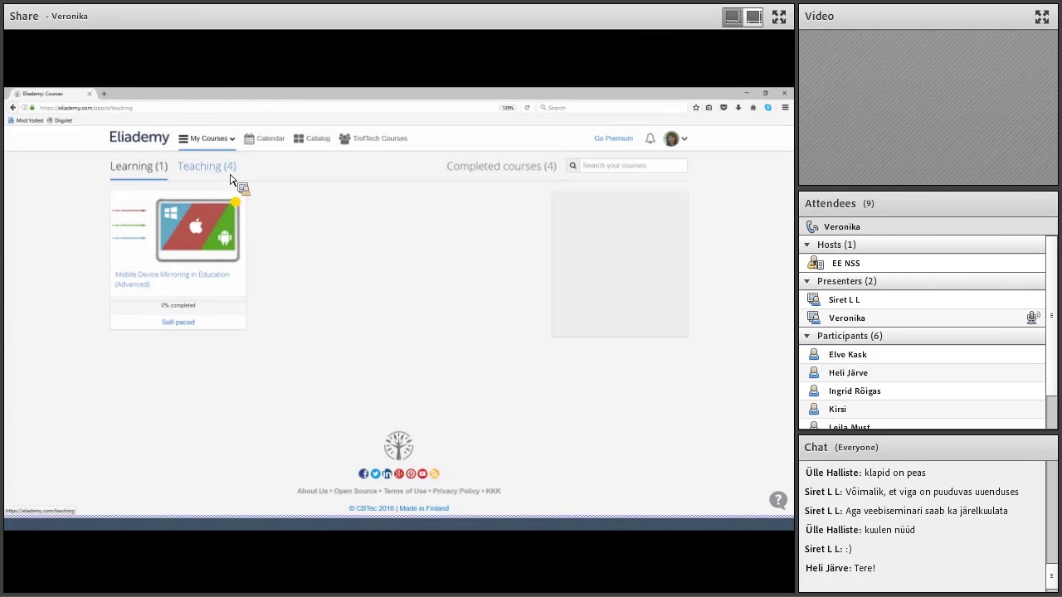
left_click(231, 177)
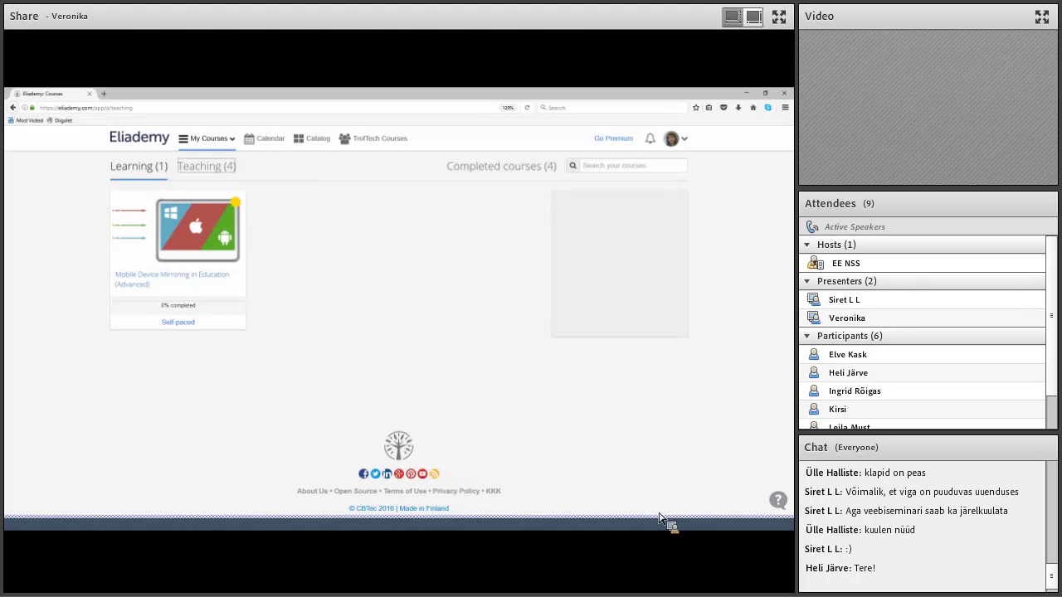
left_click(222, 171)
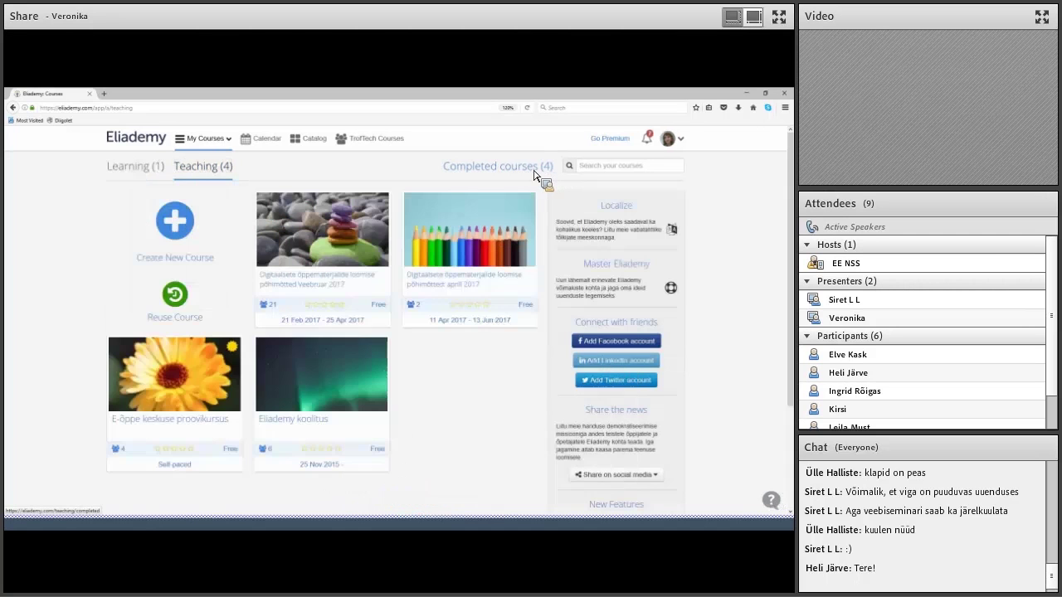
left_click(306, 281)
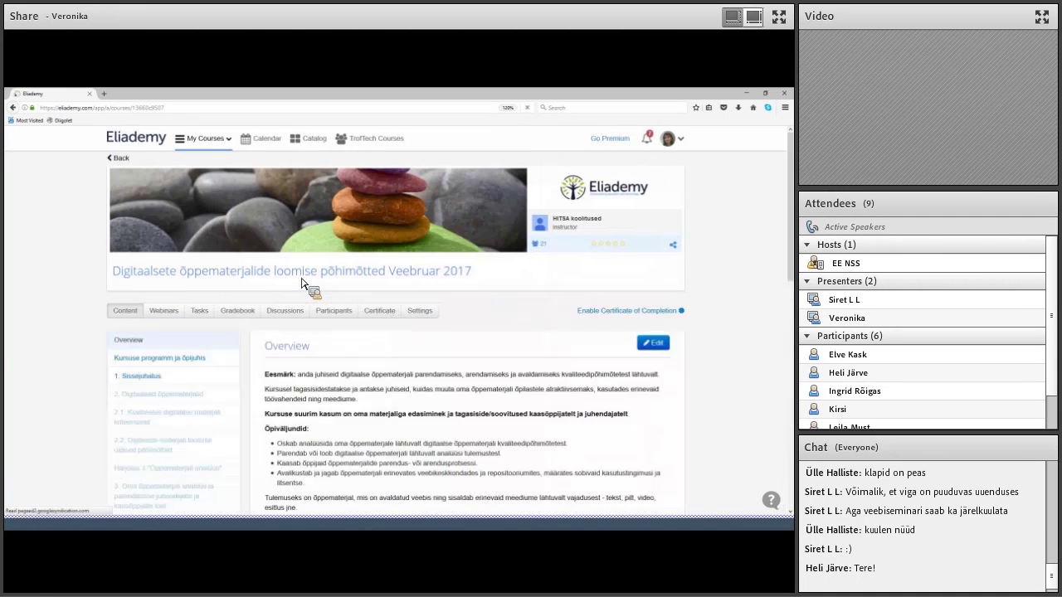
Step: Open the course topic "1. Sissejuhatus" and look through its introductory activities and tasks
scroll(516, 406, "down", 3)
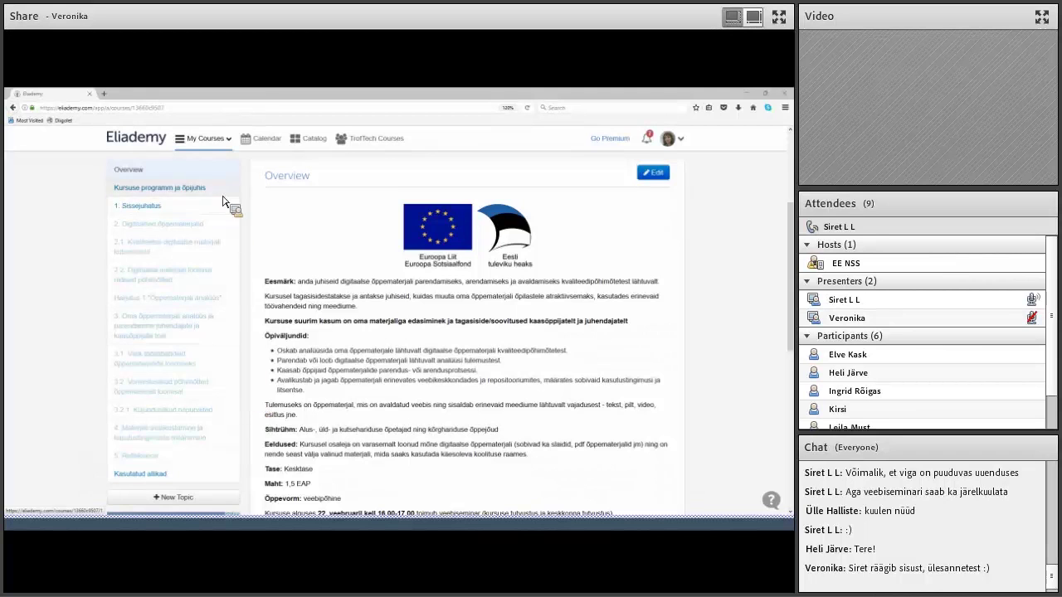
left_click(136, 206)
scroll(508, 377, "down", 4)
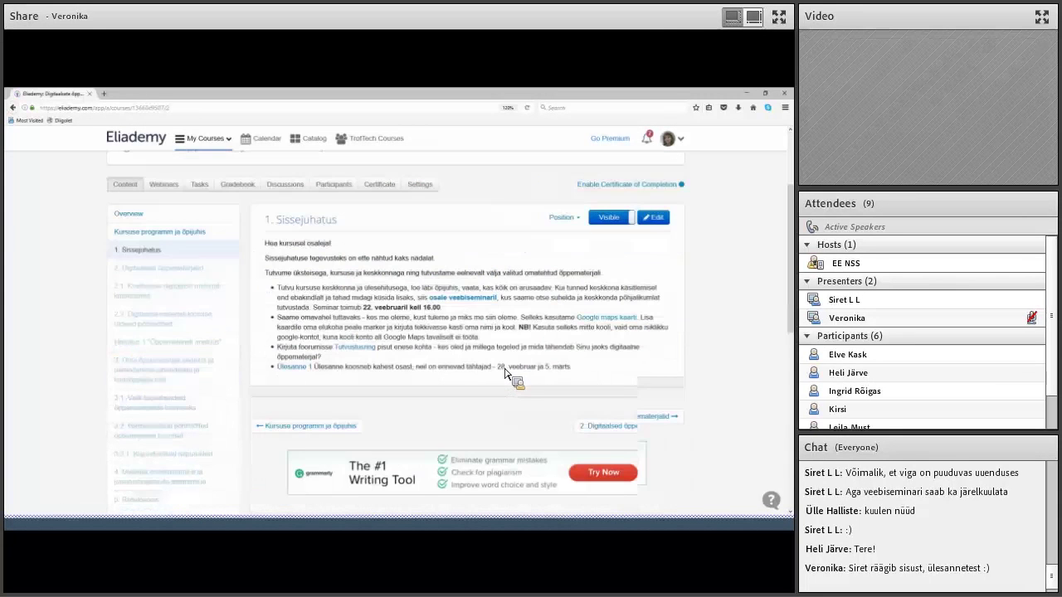